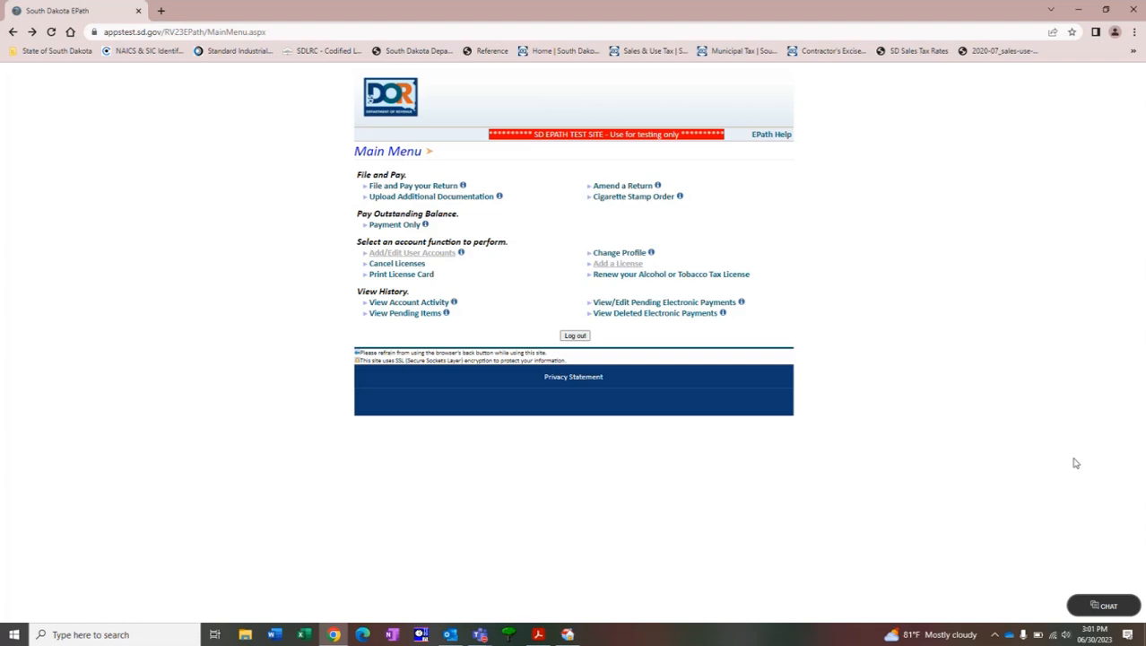
Start filing the May 2023 monthly return for the EPATH TEST MISC ACCT sales tax license, using manual data entry.
left_click(446, 188)
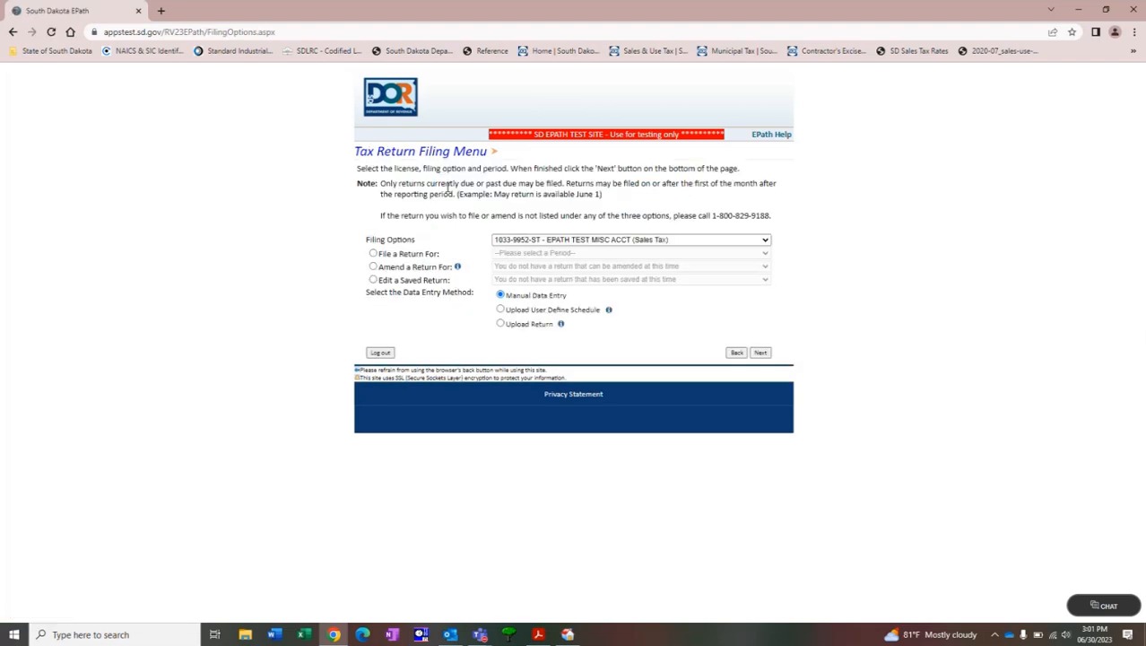
left_click(374, 254)
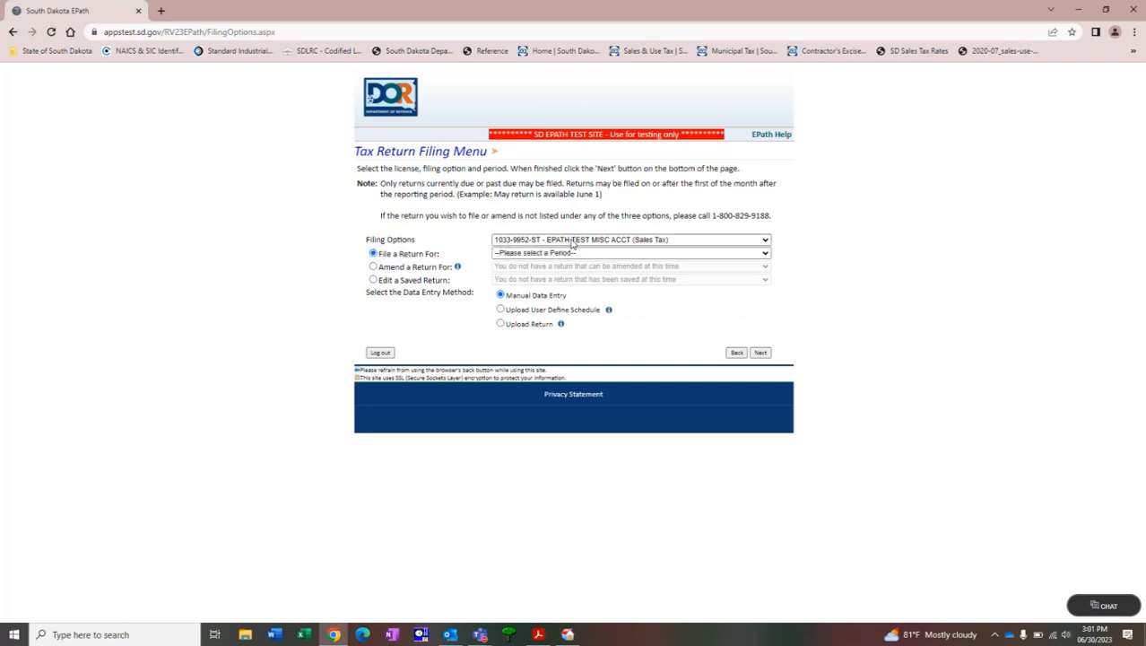
left_click(572, 240)
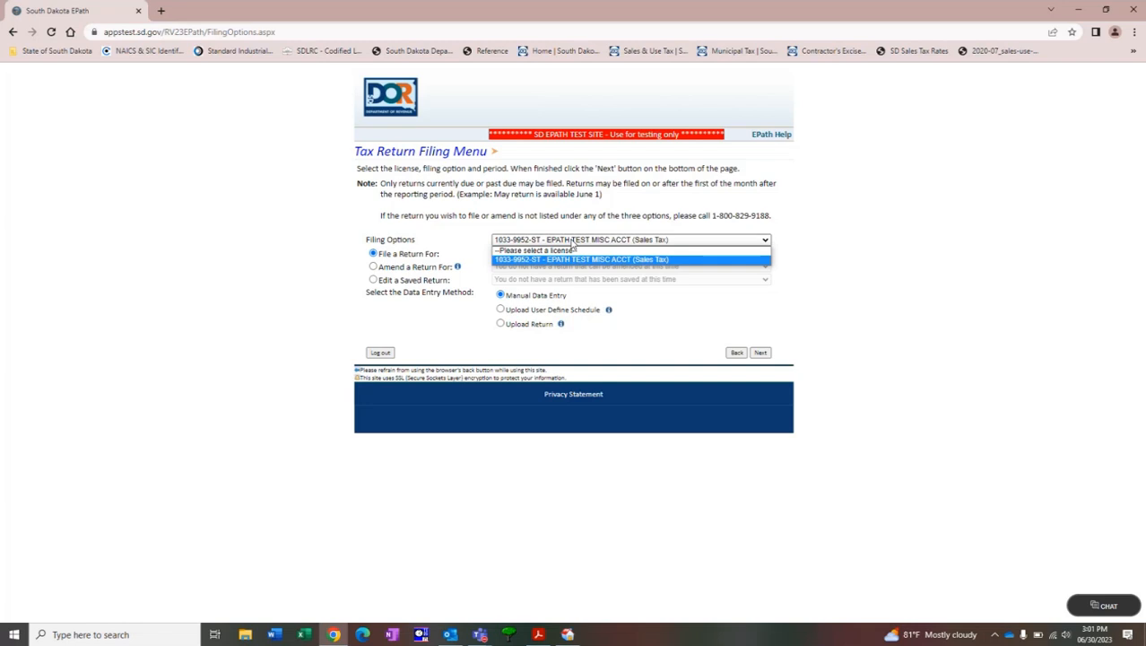
left_click(572, 243)
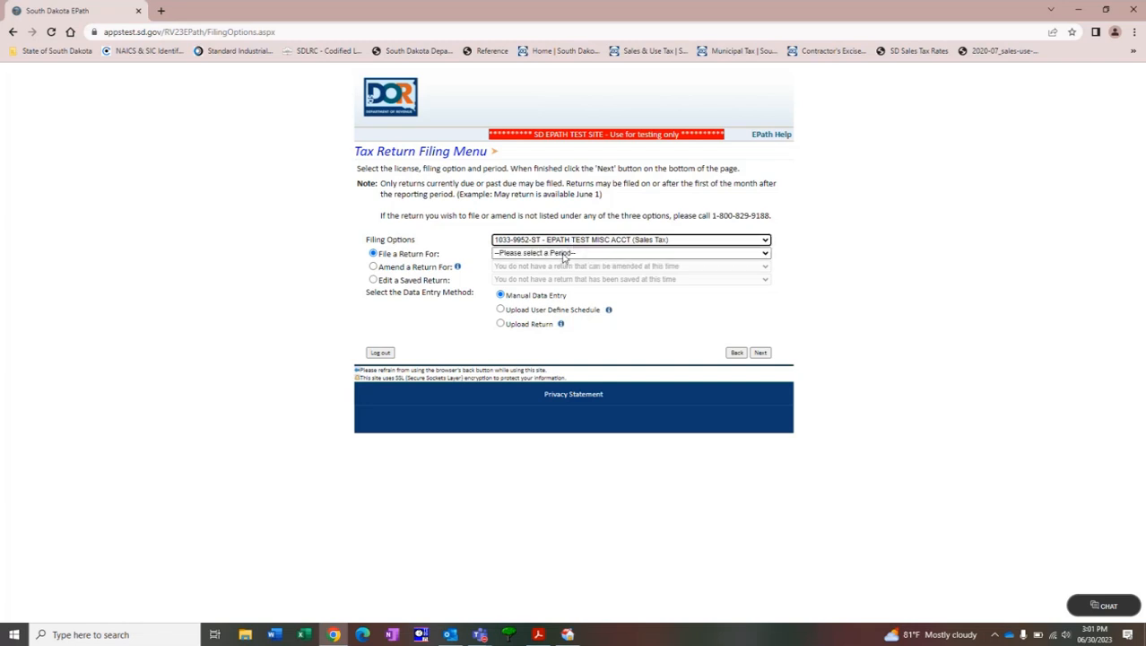
left_click(564, 254)
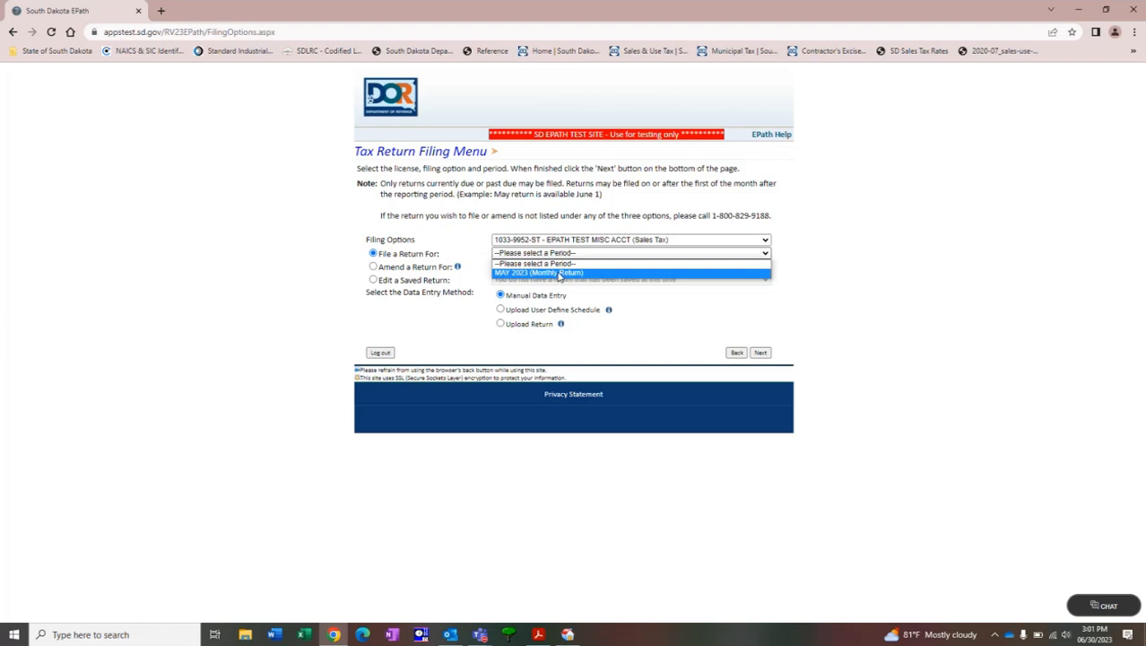
left_click(559, 274)
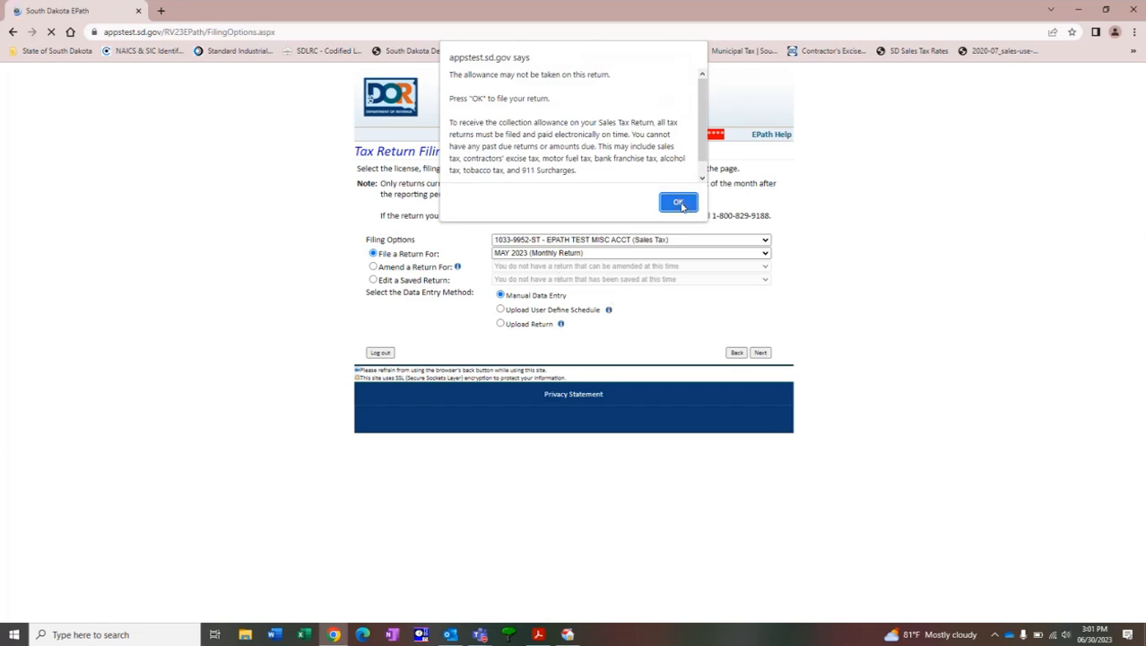
left_click(679, 203)
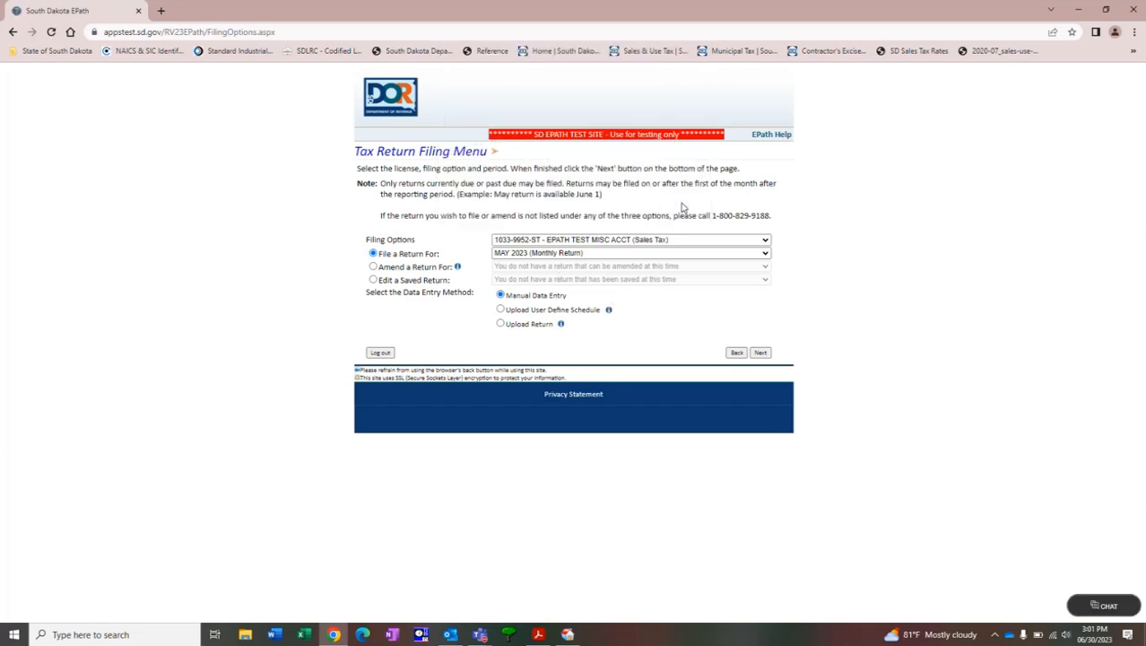
left_click(761, 353)
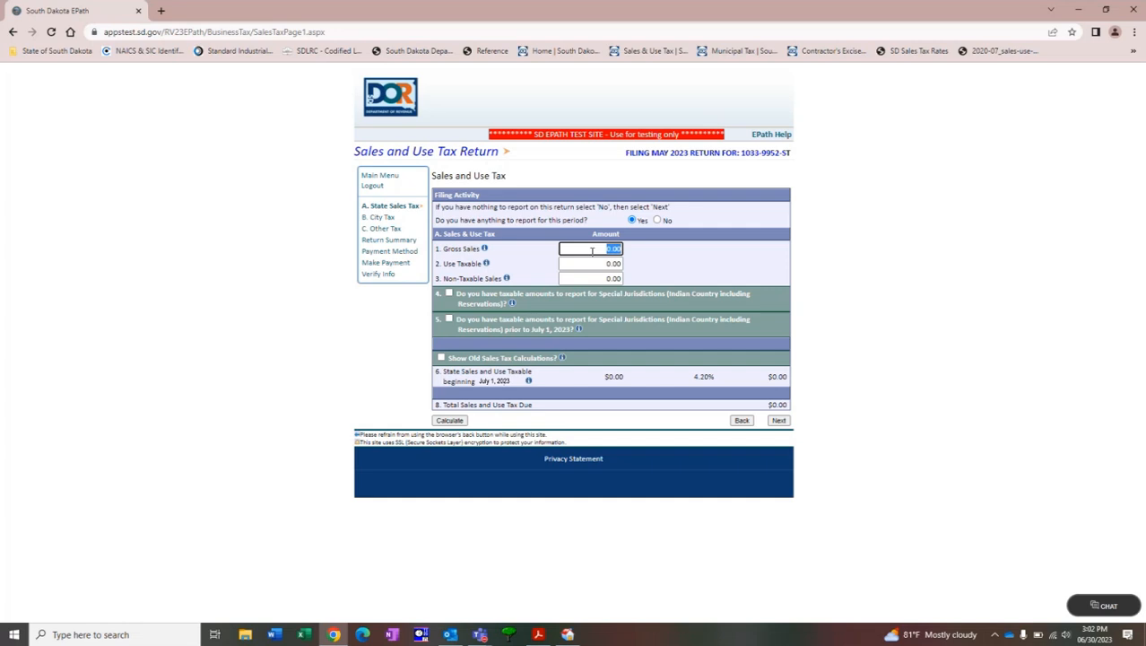
Enter 5000.00 as the gross sales amount and look at the special jurisdiction reporting rows, leaving that section unselected.
type("5000.00")
left_click(594, 263)
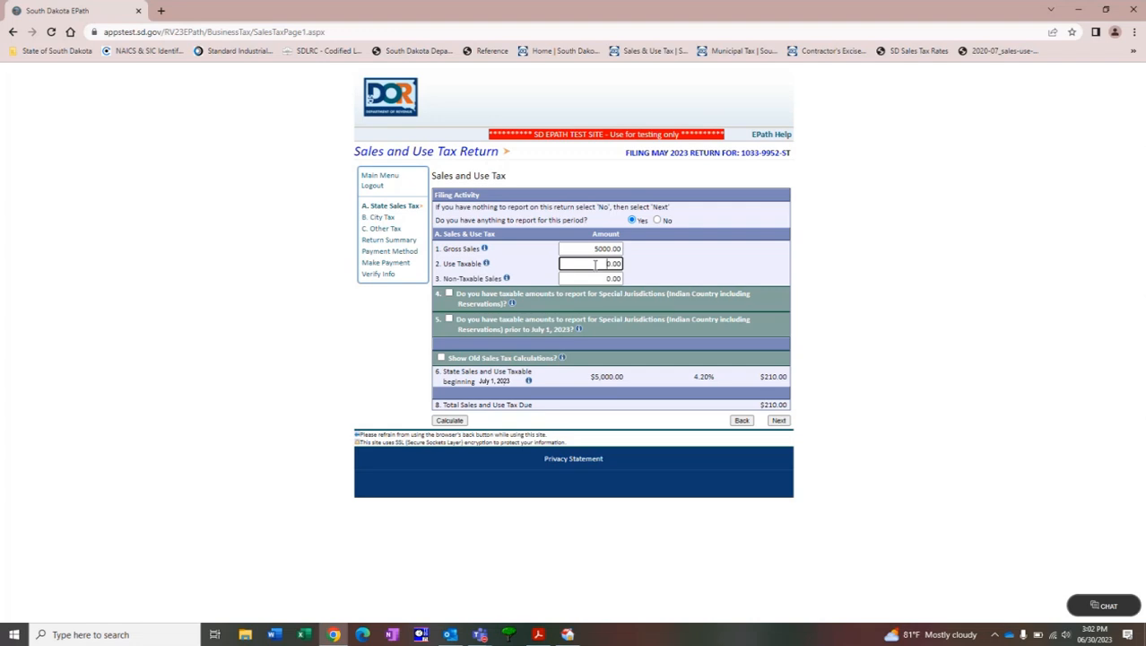
left_click(594, 279)
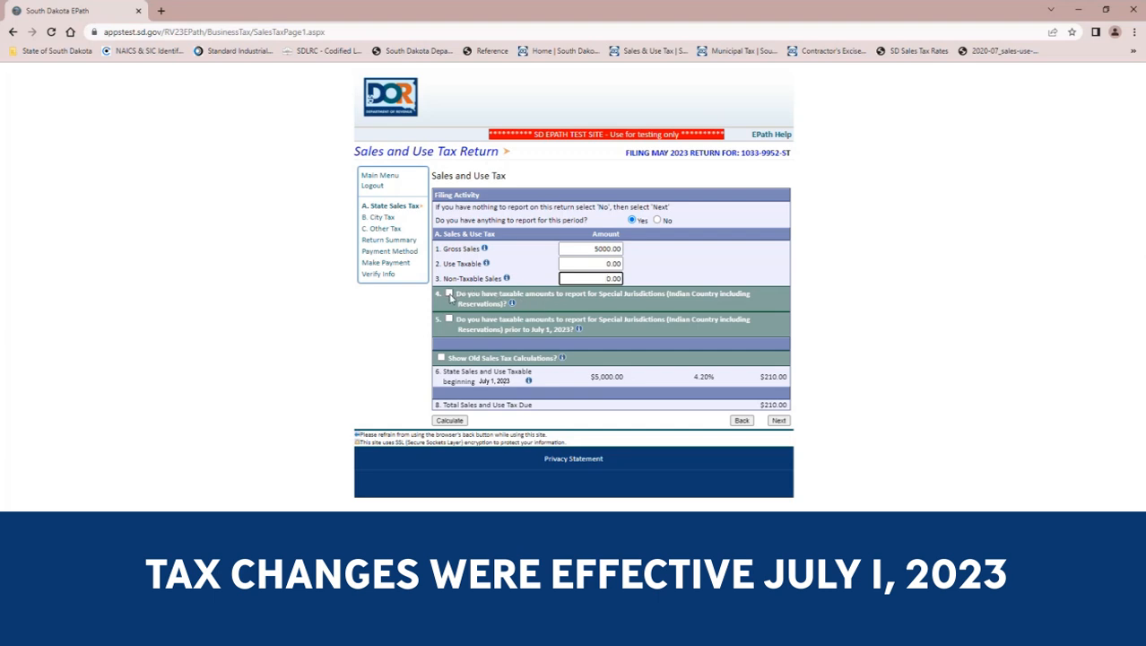
left_click(450, 295)
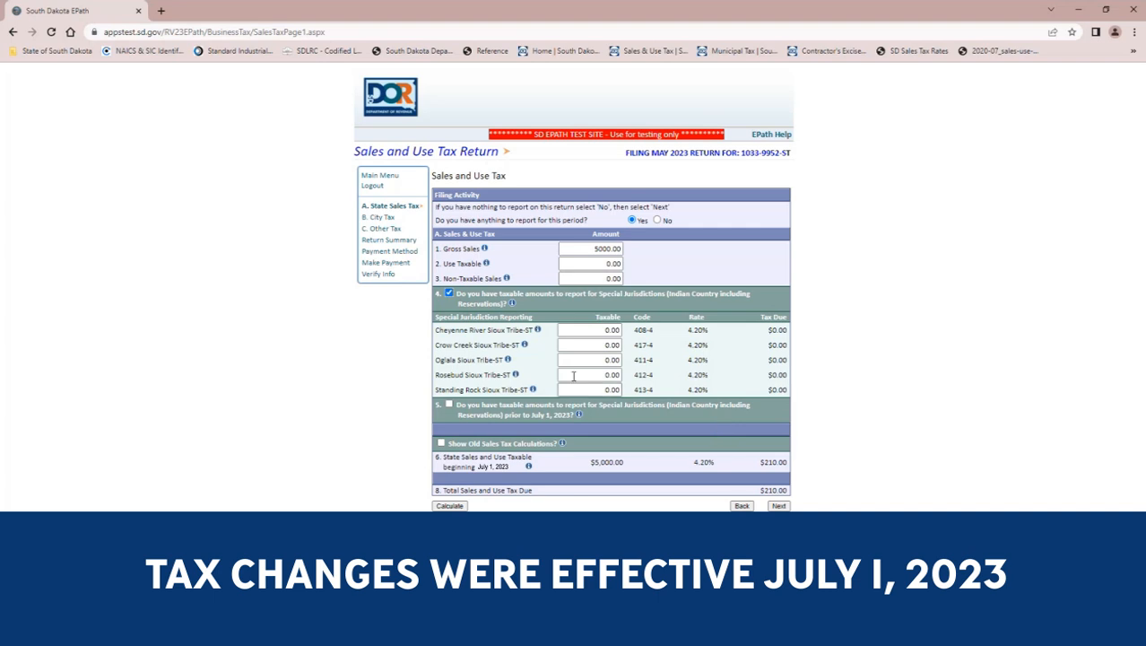
left_click(449, 294)
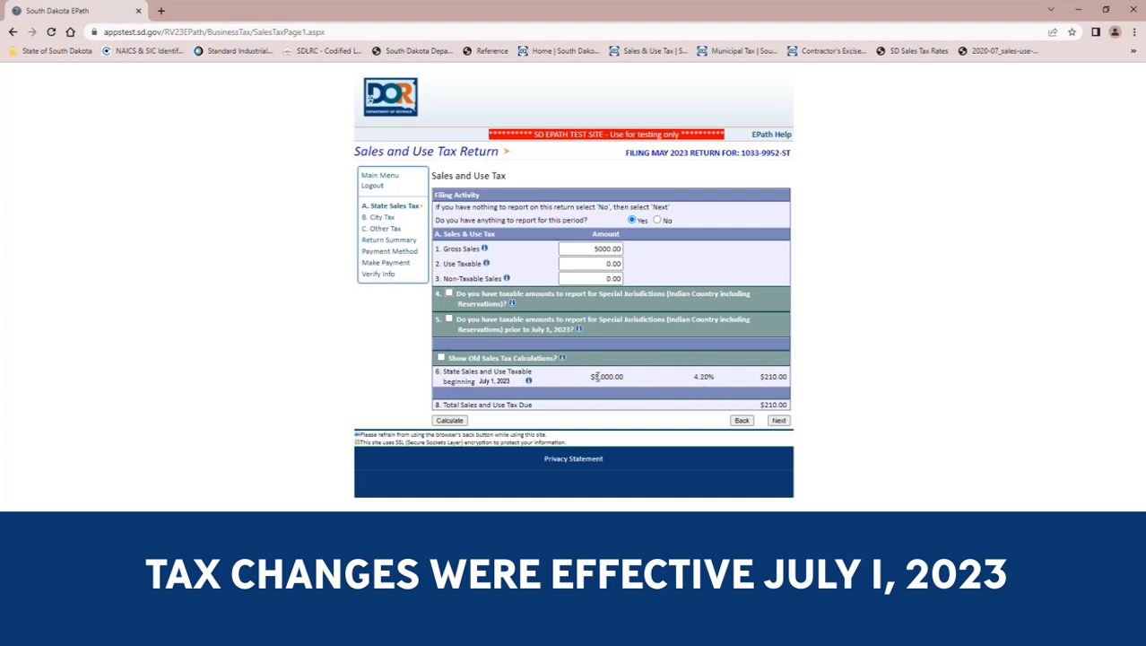
Show the old sales tax calculations on the state sales tax page and continue to the city taxes.
left_click(441, 358)
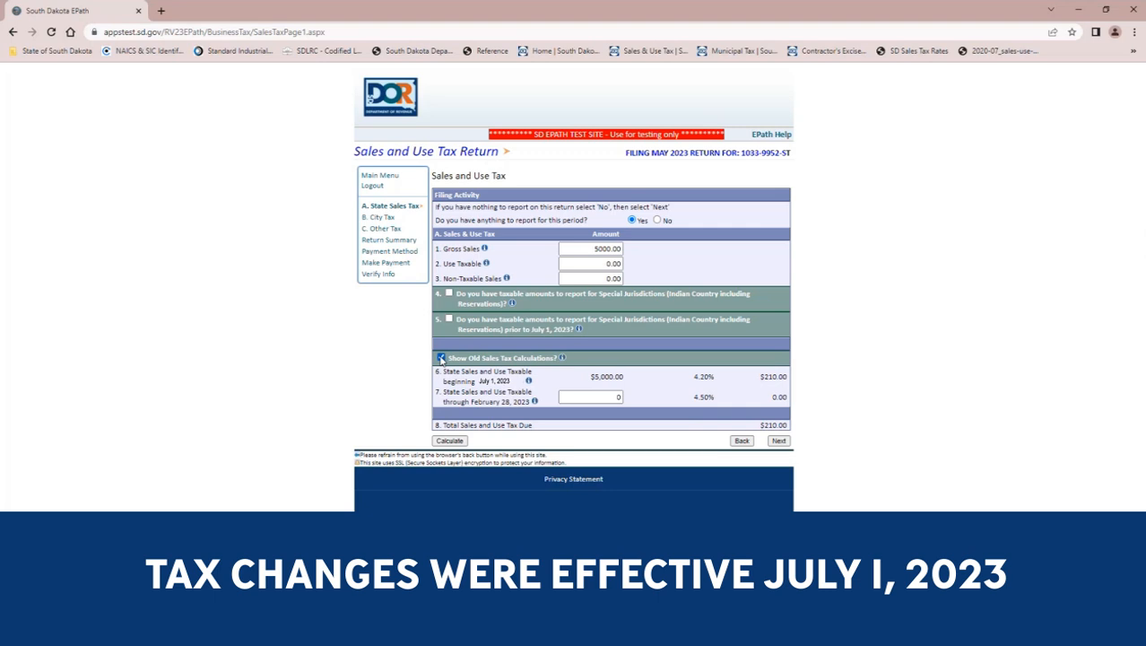
left_click(593, 396)
left_click(778, 441)
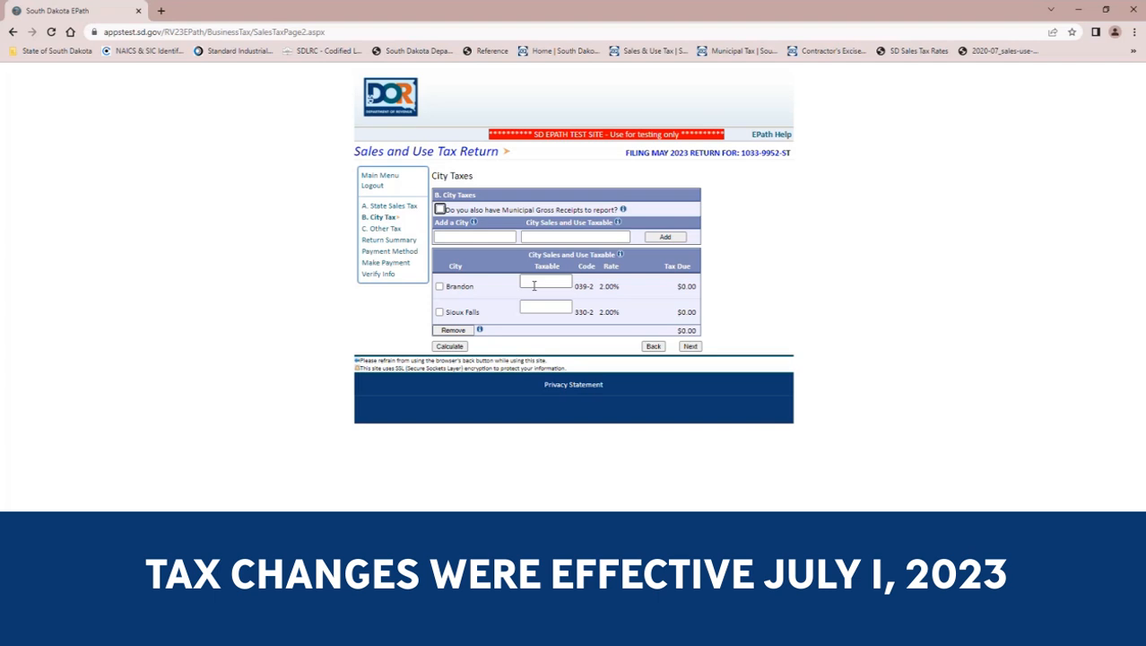
Add Sioux Falls to the city taxes with a city sales and use taxable amount of 4000.00.
left_click(450, 235)
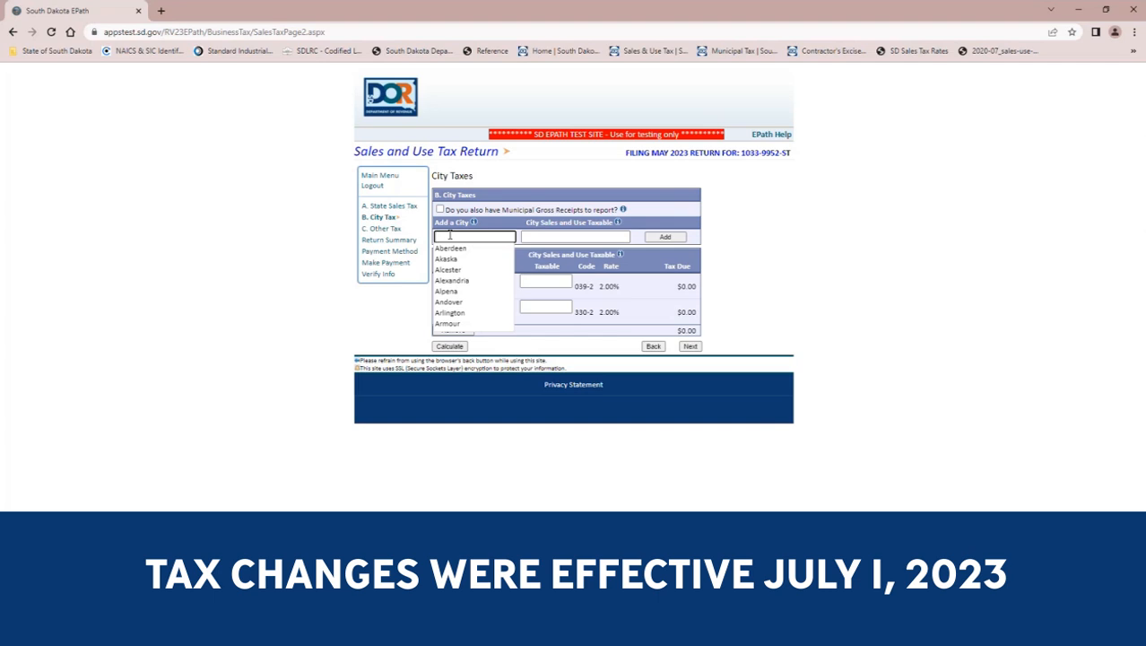
type("Siou")
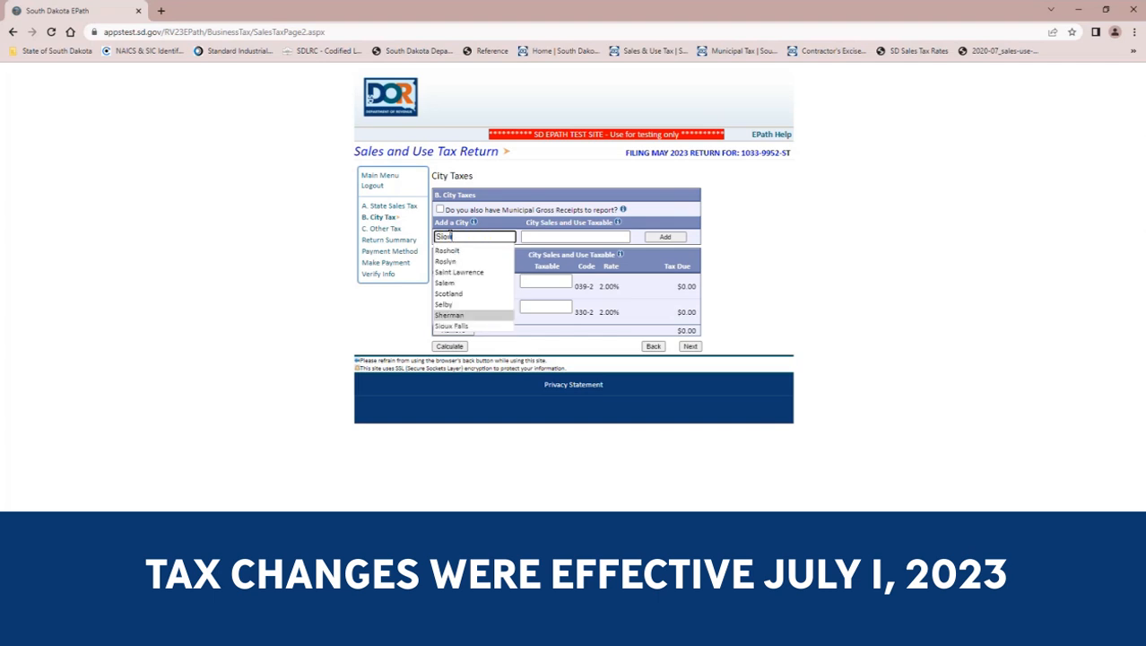
type("x Falls")
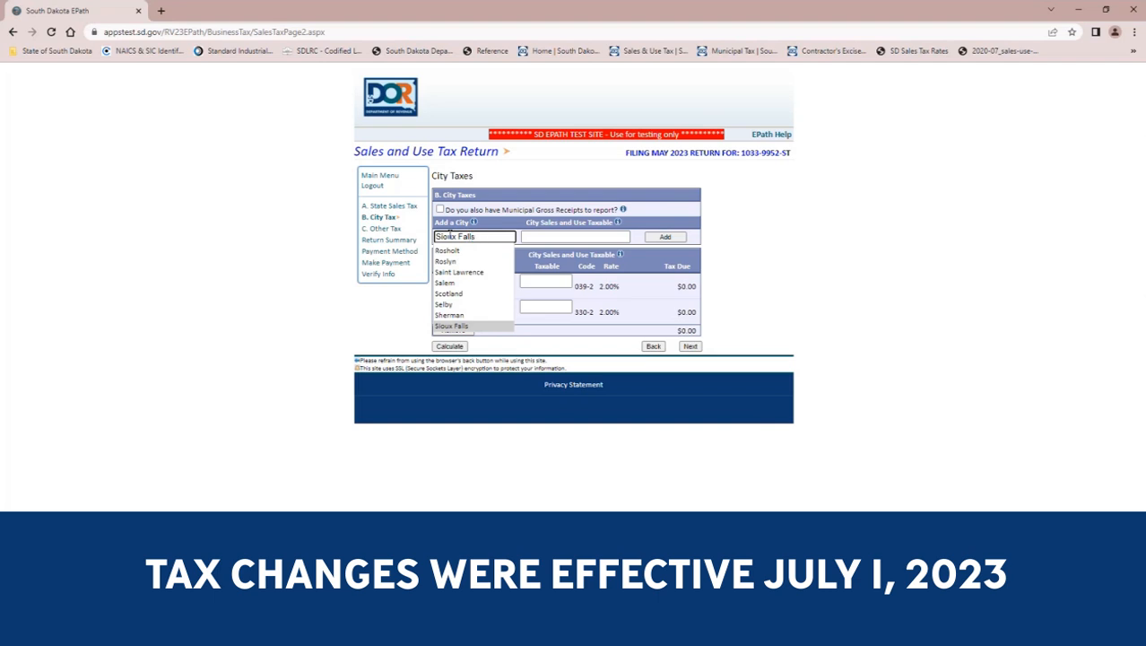
key("Tab")
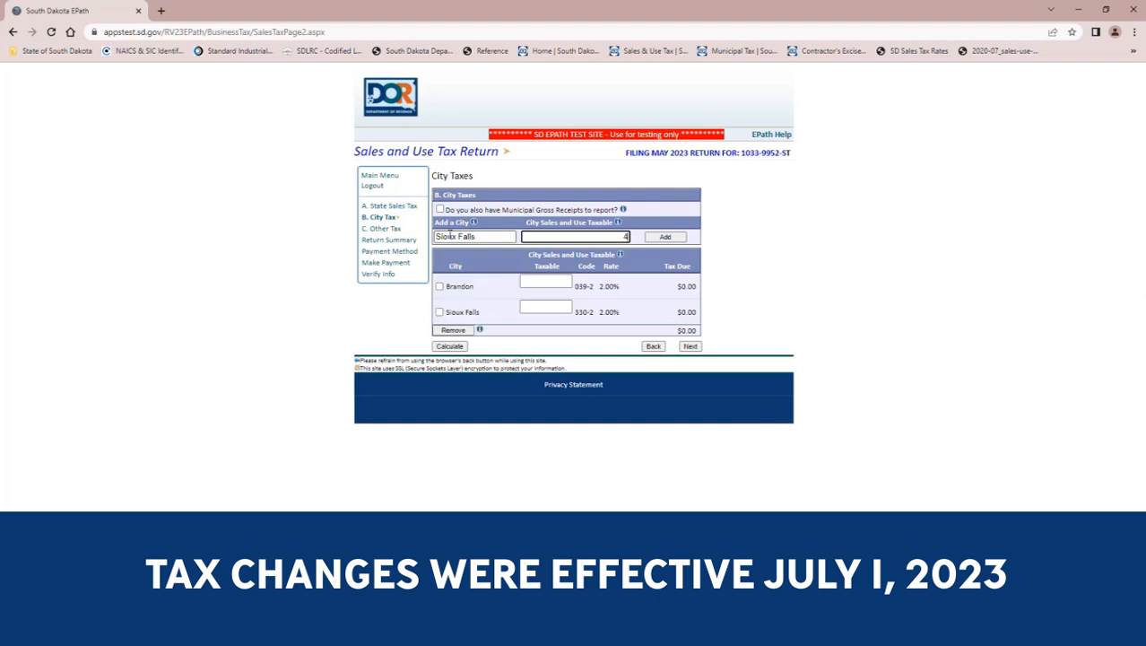
type("000.00")
left_click(655, 240)
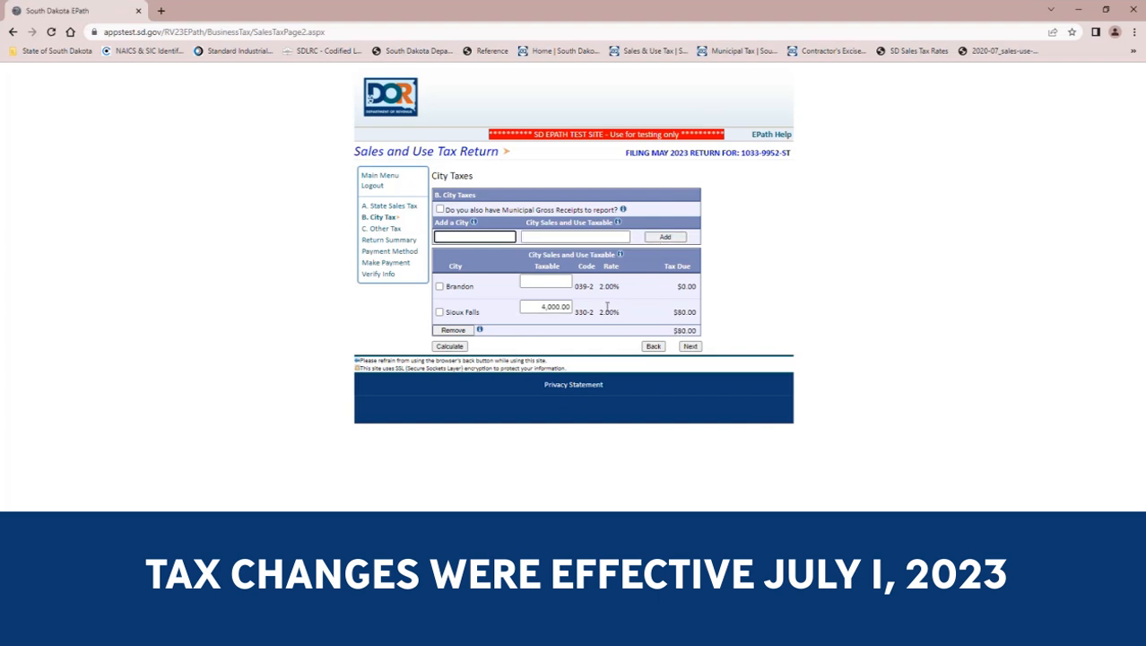
Add Brandon to the city taxes with a city sales and use taxable amount of 1000.00.
left_click(455, 237)
type("Brandon")
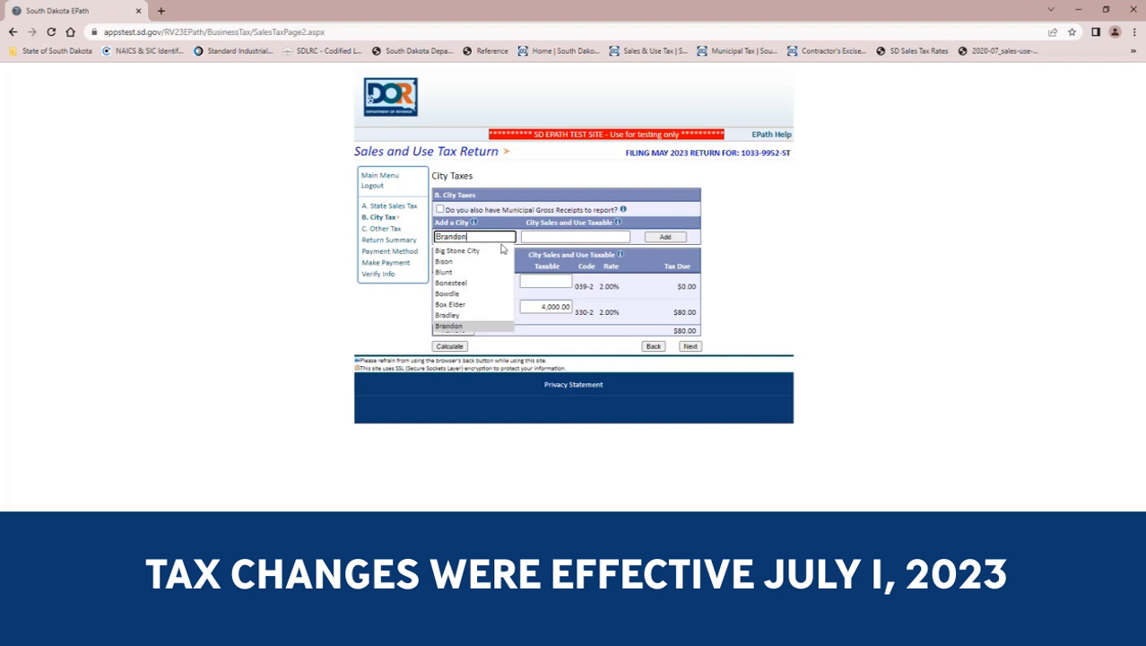
left_click(460, 326)
left_click(551, 235)
type("1000.00")
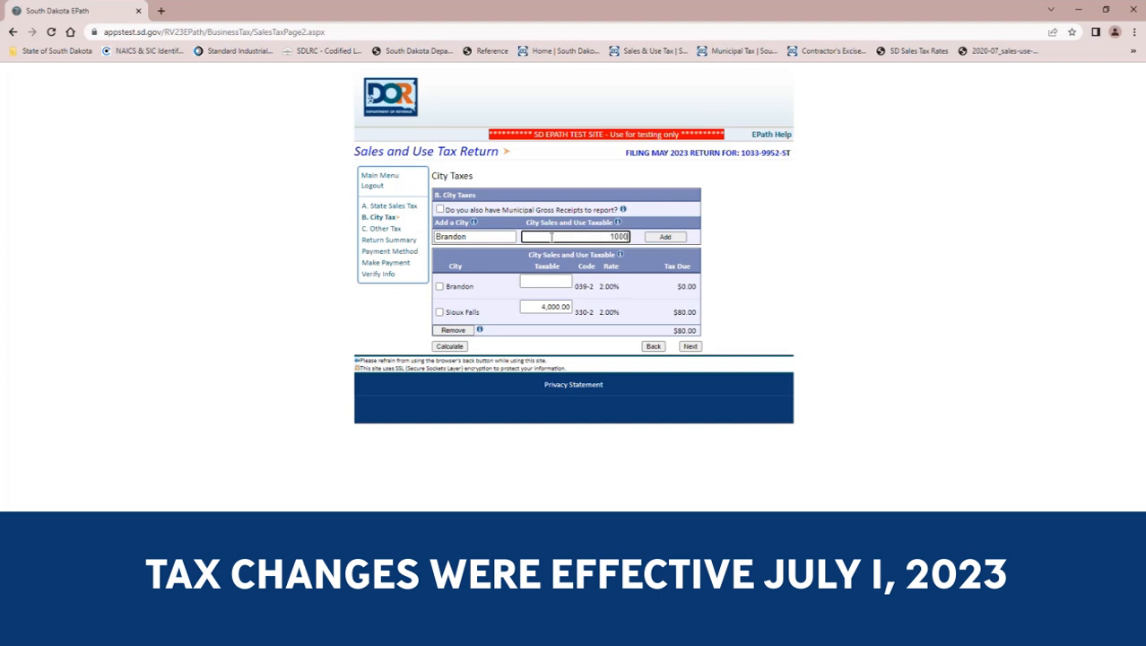
left_click(666, 236)
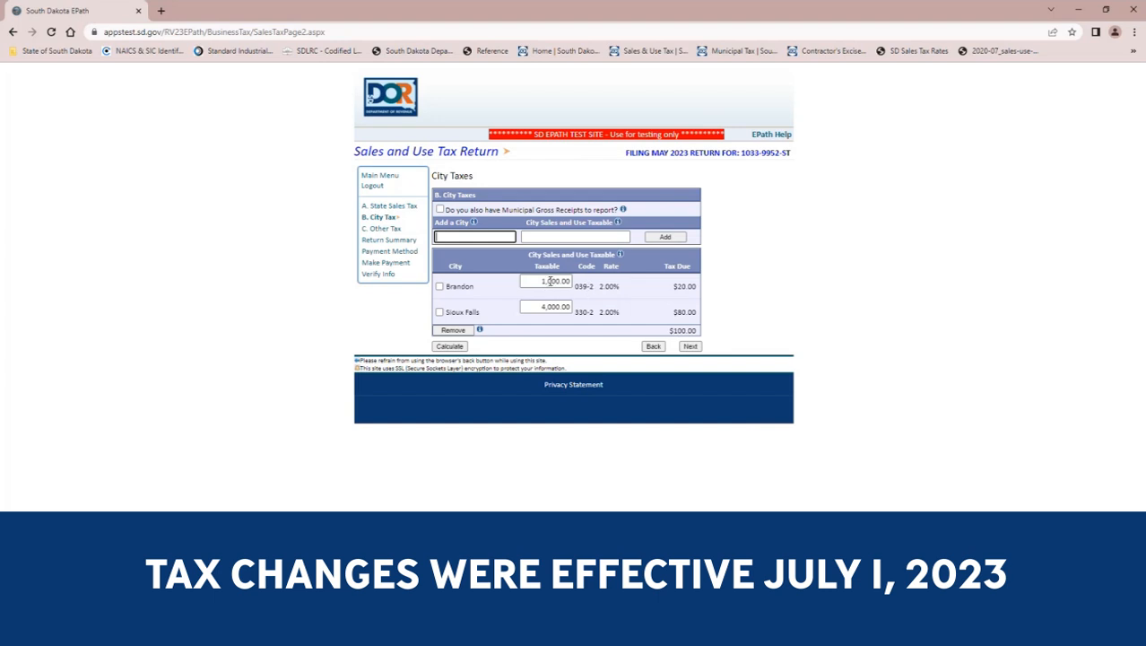
Proceed through the tourism/other taxes and return summary without entries, and choose No Payment at this time as the payment method.
left_click(690, 347)
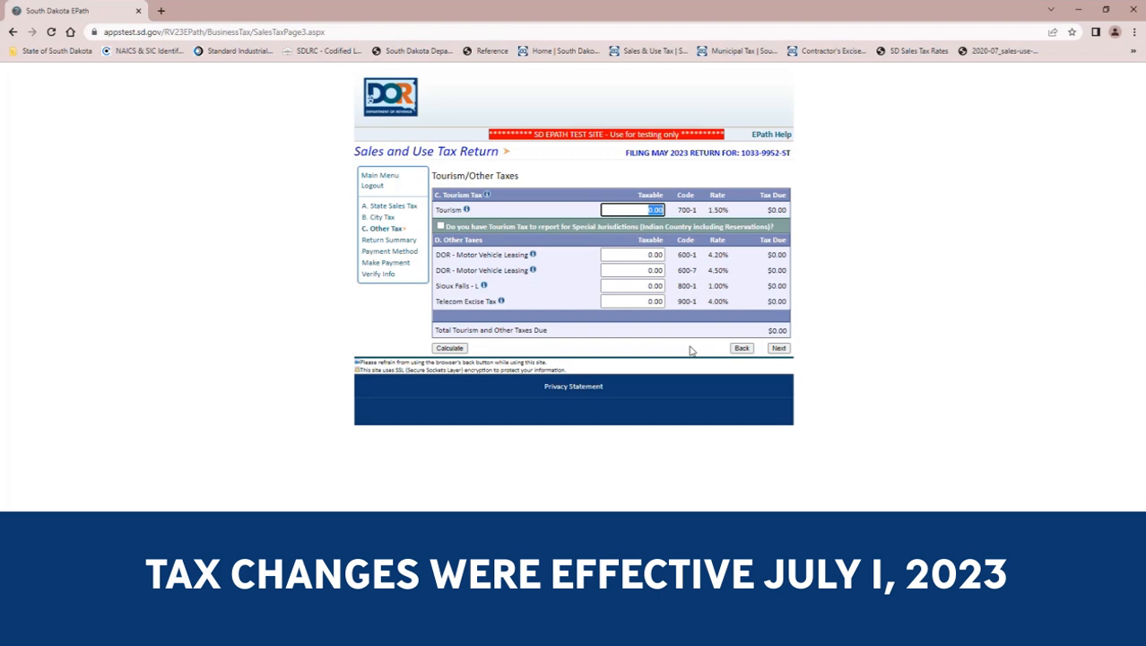
left_click(775, 350)
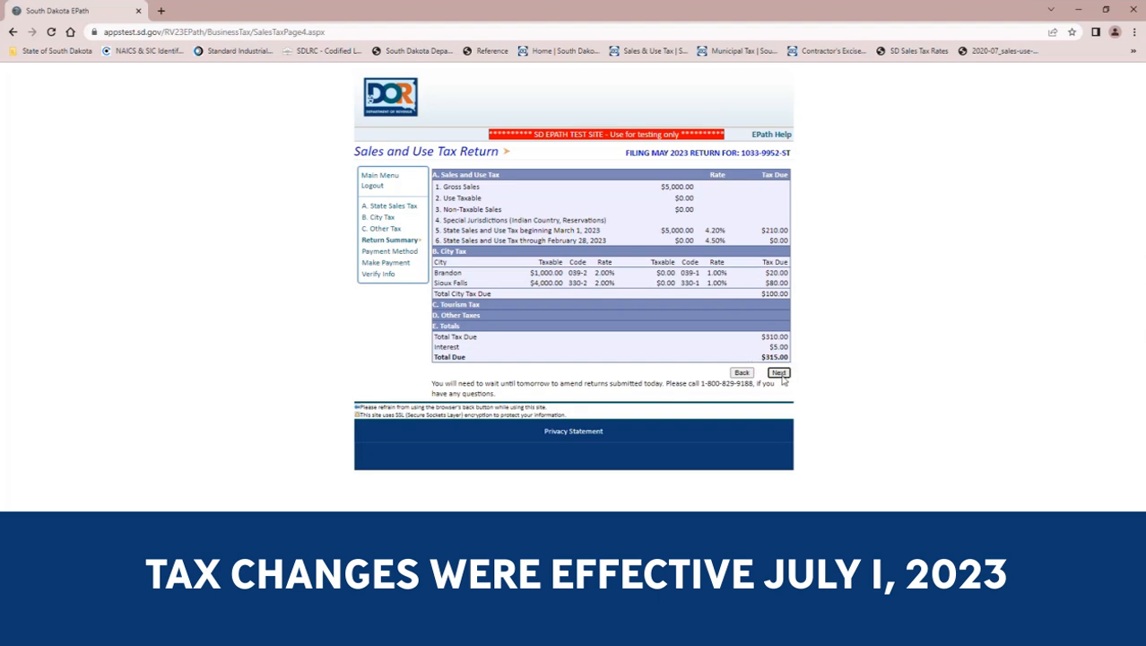
left_click(780, 373)
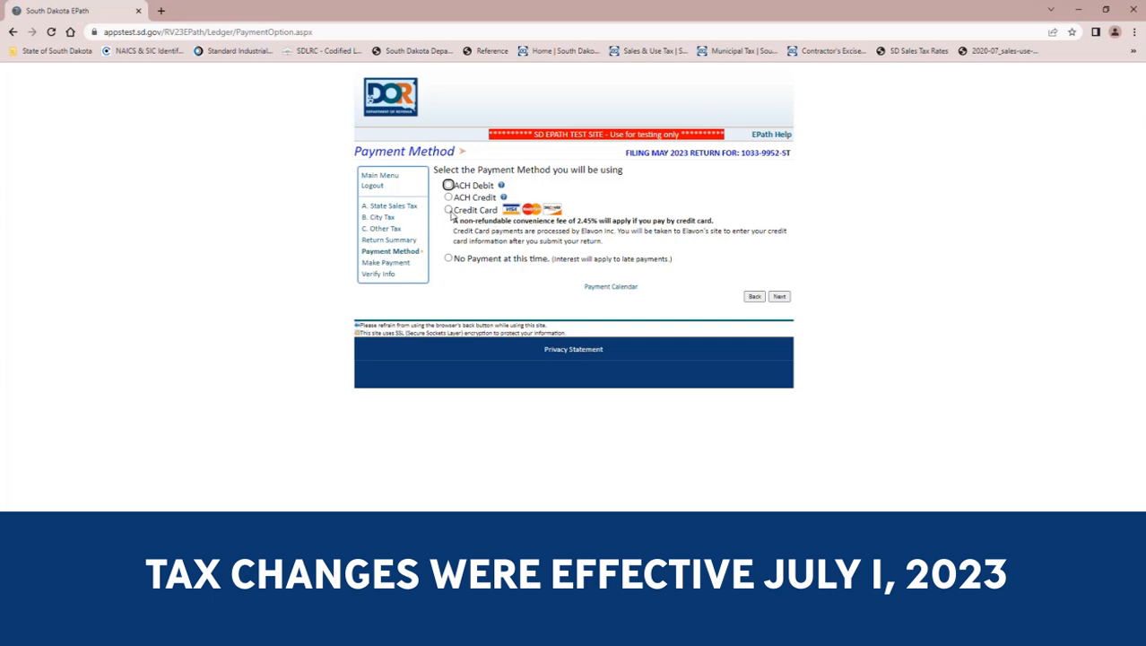
left_click(517, 261)
left_click(779, 297)
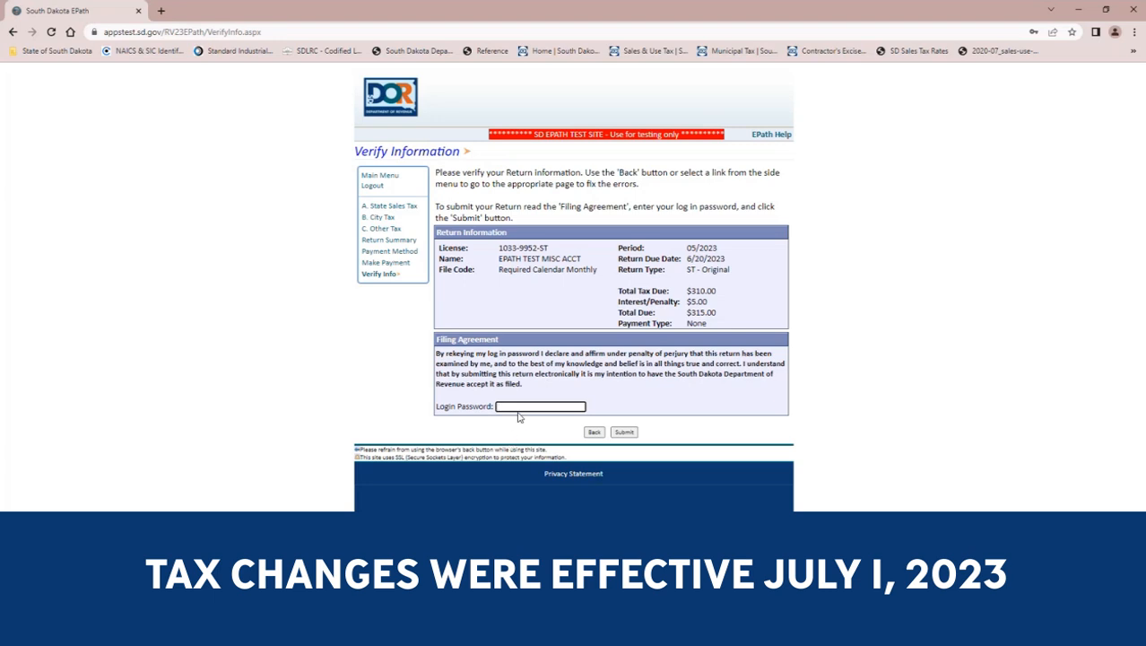
Sign the filing agreement with the login password, submit the return, and decline the browser's offer to update the saved password.
type("*******")
left_click(622, 433)
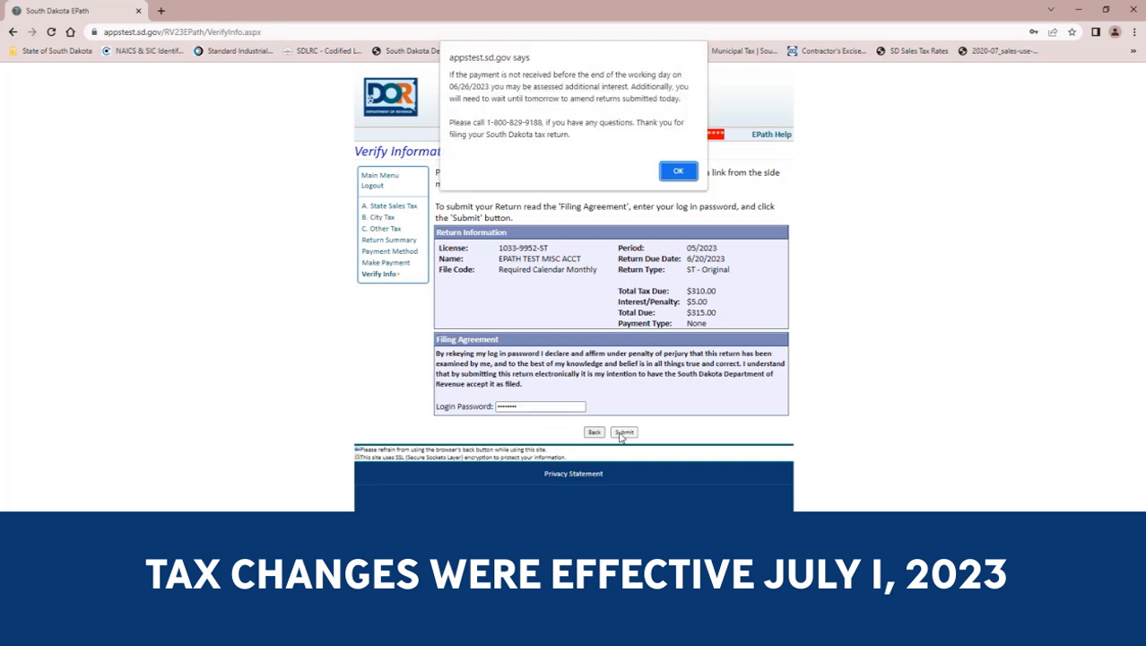
left_click(677, 171)
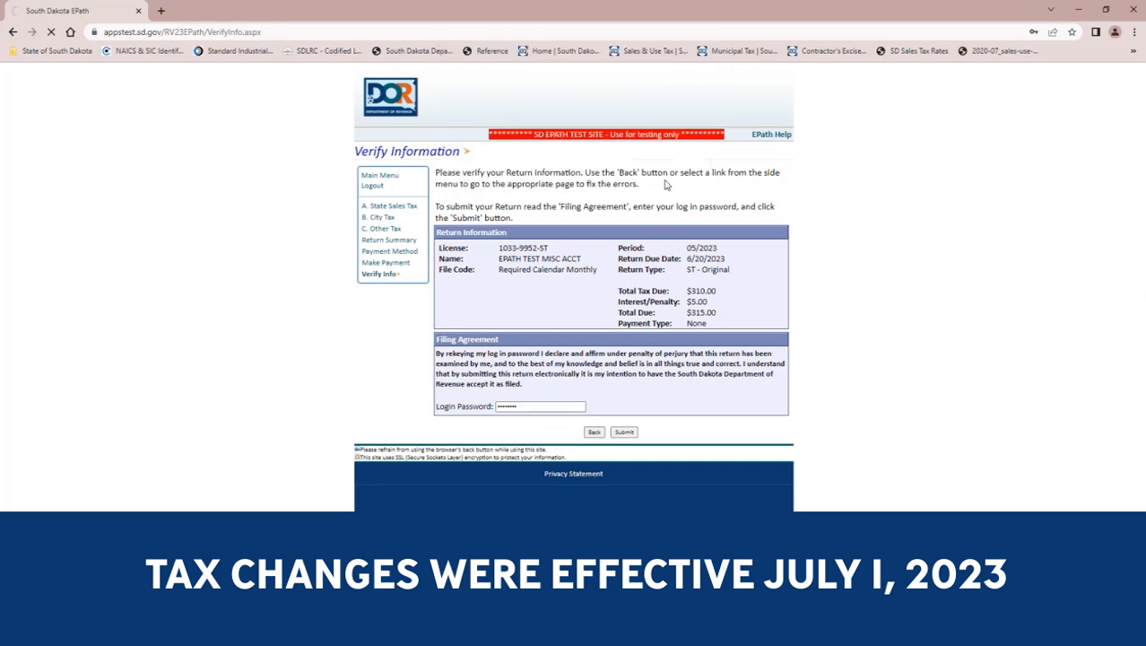
left_click(622, 433)
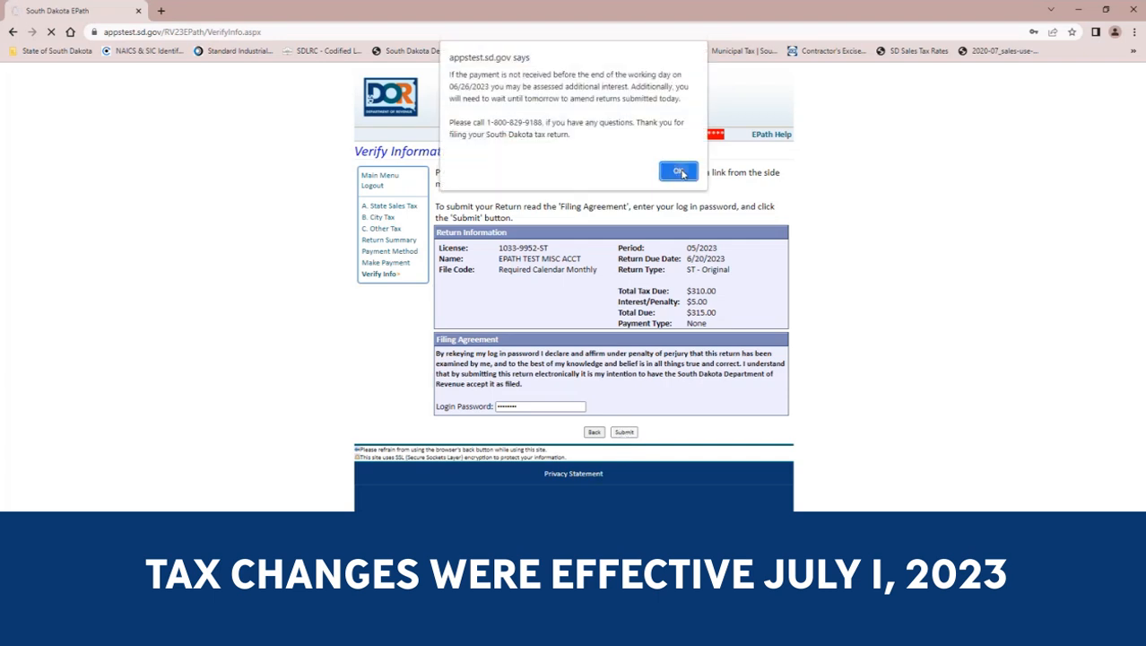
left_click(679, 171)
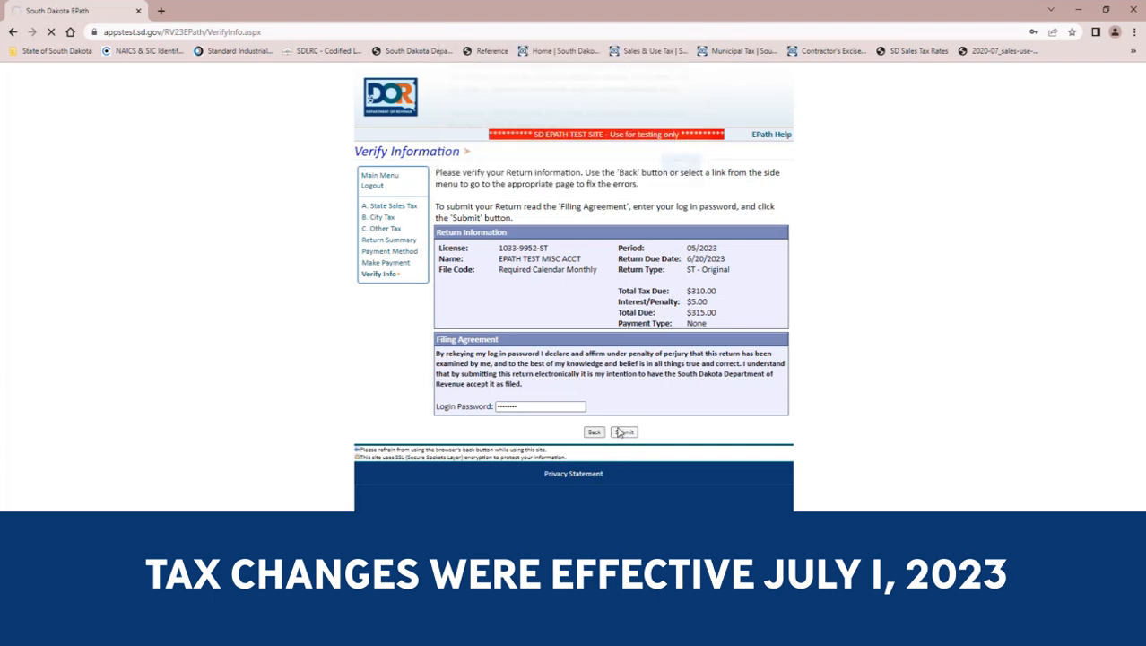
left_click(676, 173)
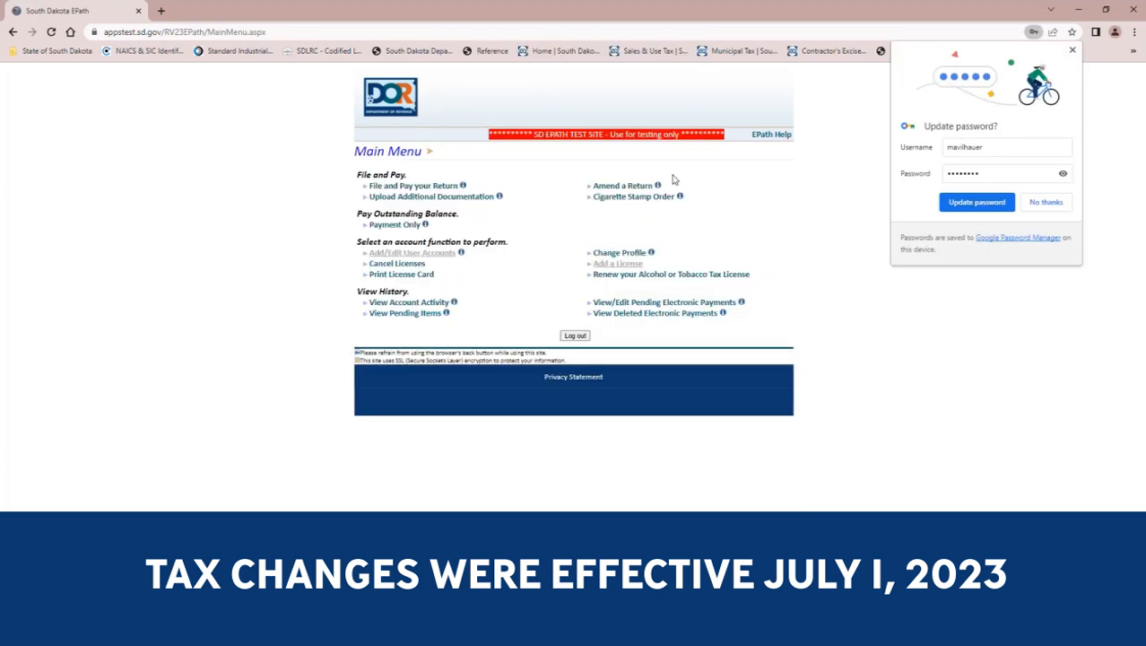
left_click(1045, 204)
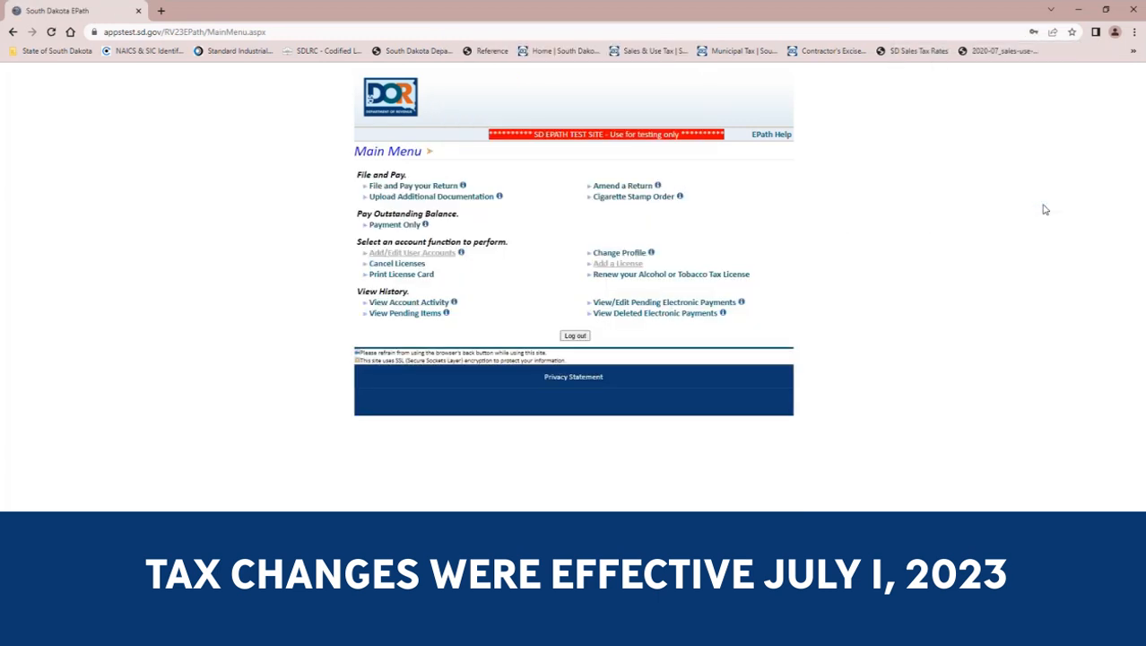